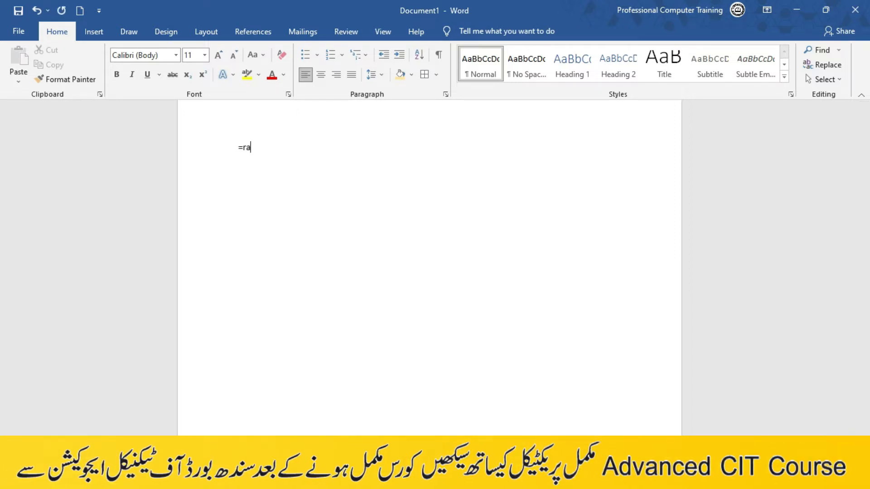
Step: Fill the blank document with sample paragraphs using =rand()
text(d())
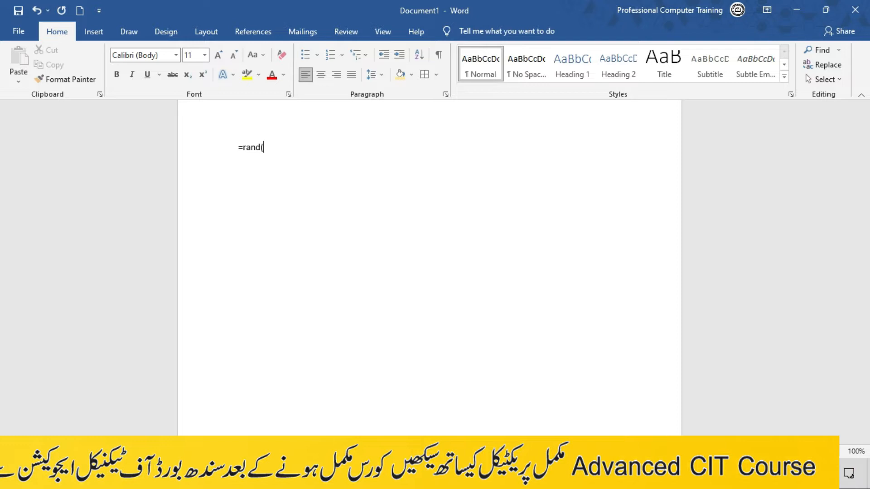
key(Return)
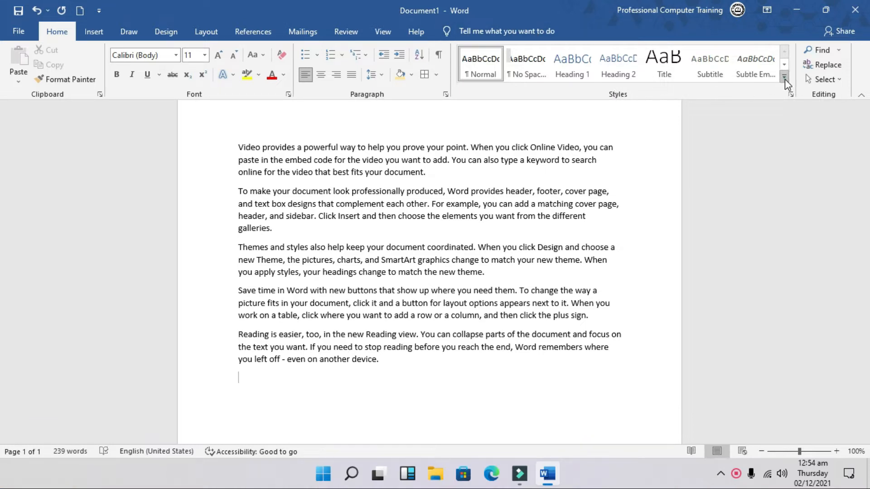
click(783, 78)
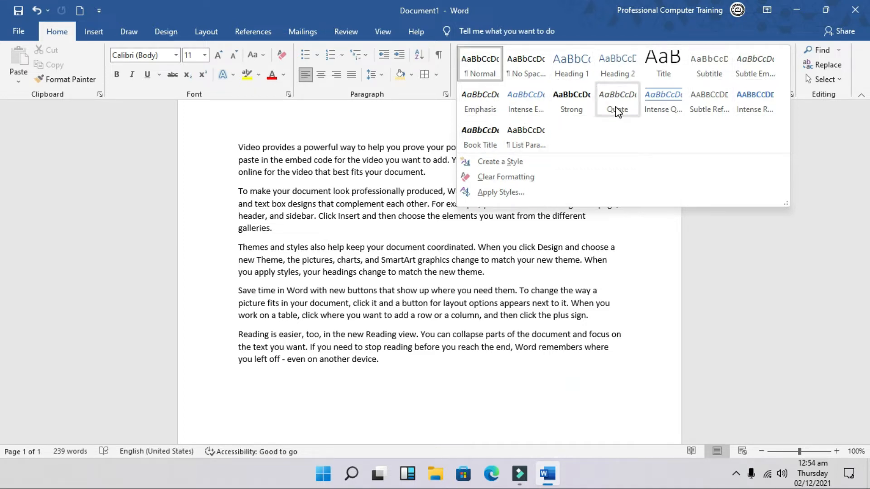
click(234, 189)
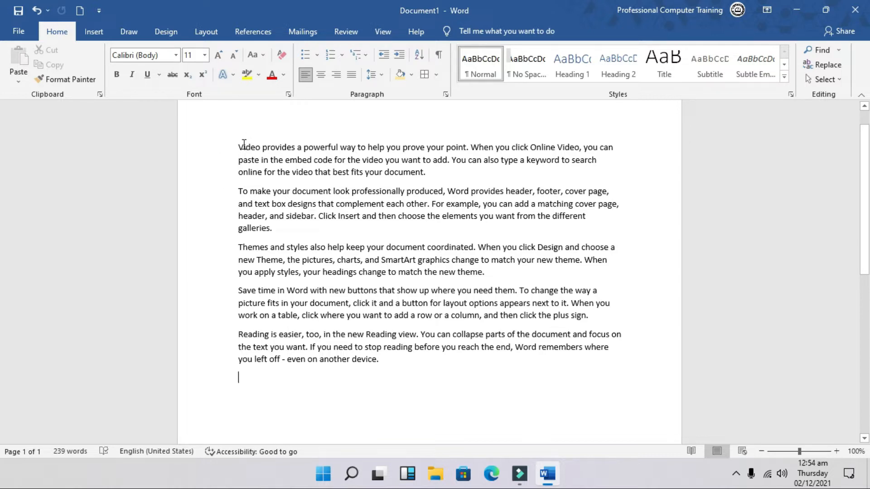
Step: Insert a new line above the first paragraph with the title VIDEO
click(239, 147)
key(Return)
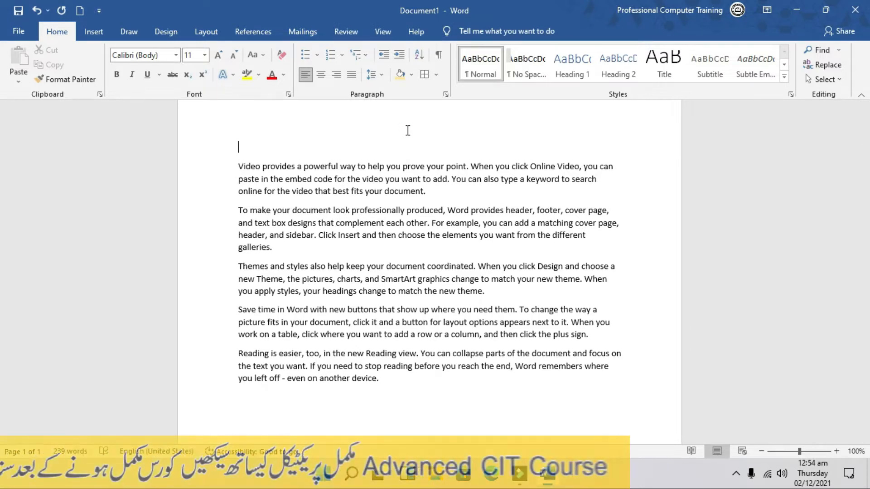
text(VID)
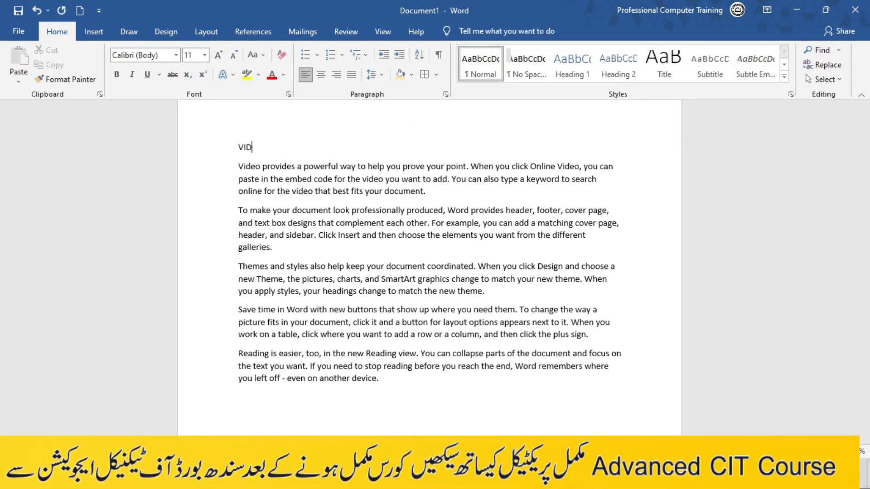
text(EO)
Step: Set the VIDEO title to Arial Black at 24 pt
drag(304, 148, 234, 149)
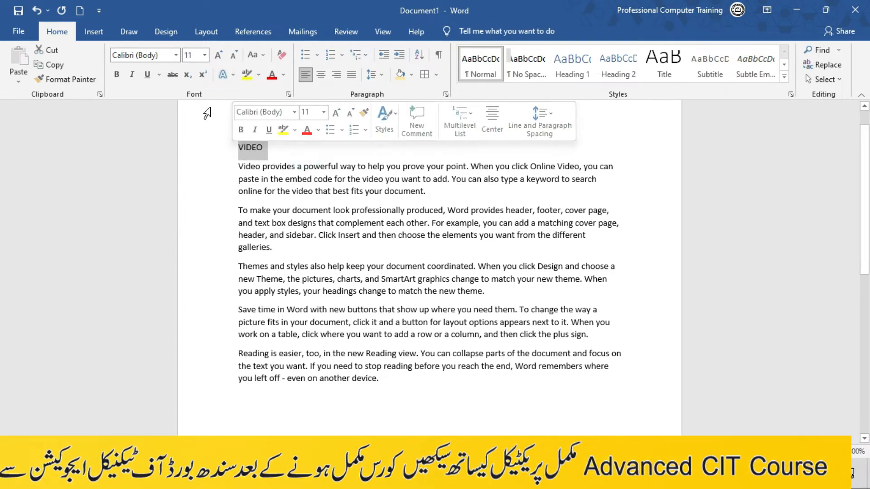
click(204, 55)
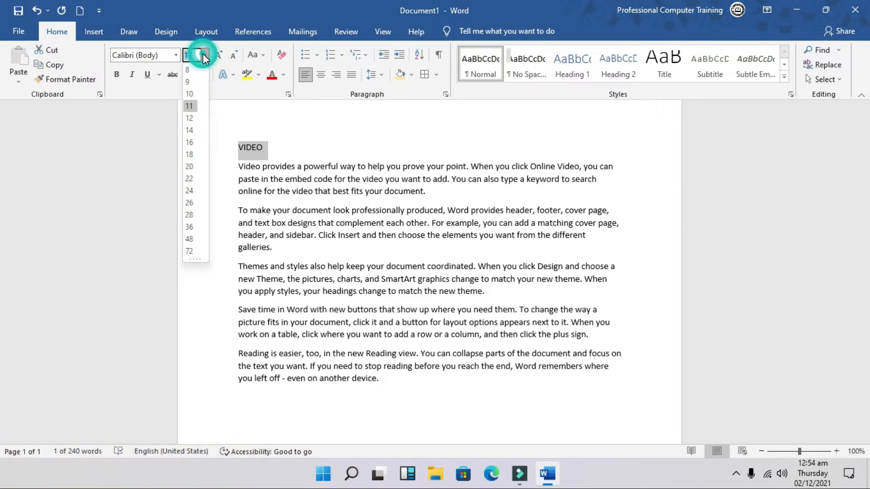
click(189, 190)
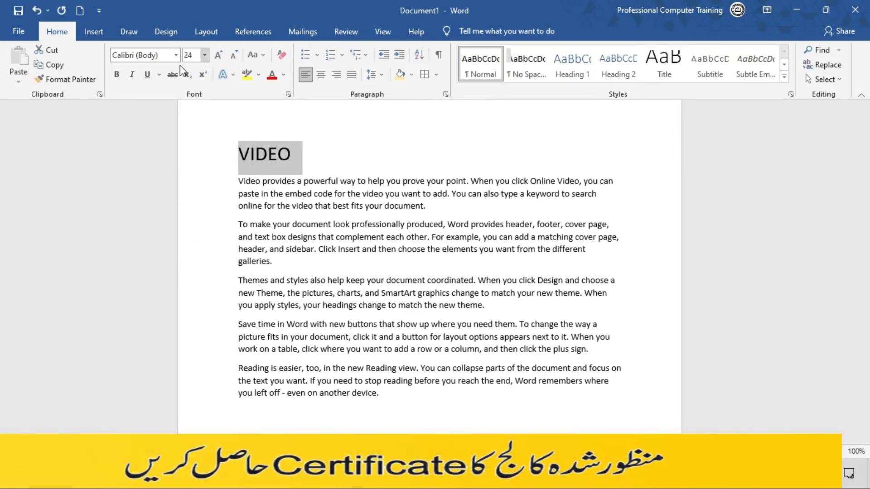
click(175, 55)
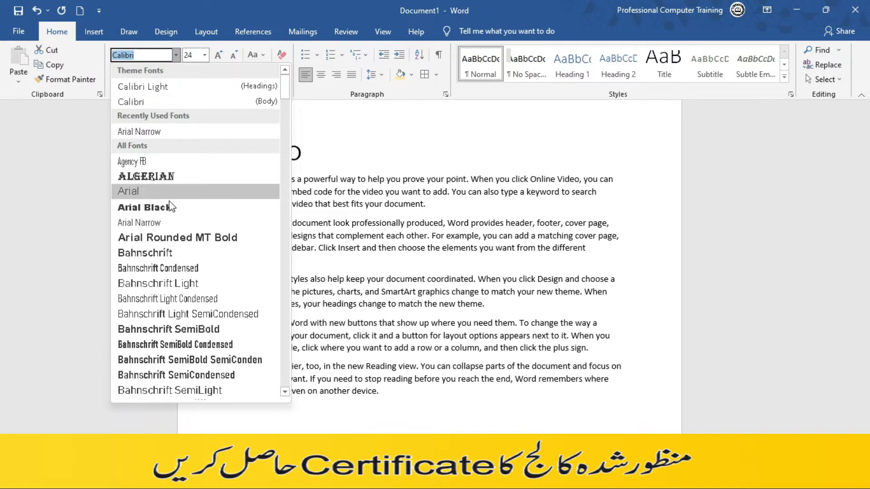
click(170, 206)
Step: Make the VIDEO title red, bold, italic and underlined
click(268, 74)
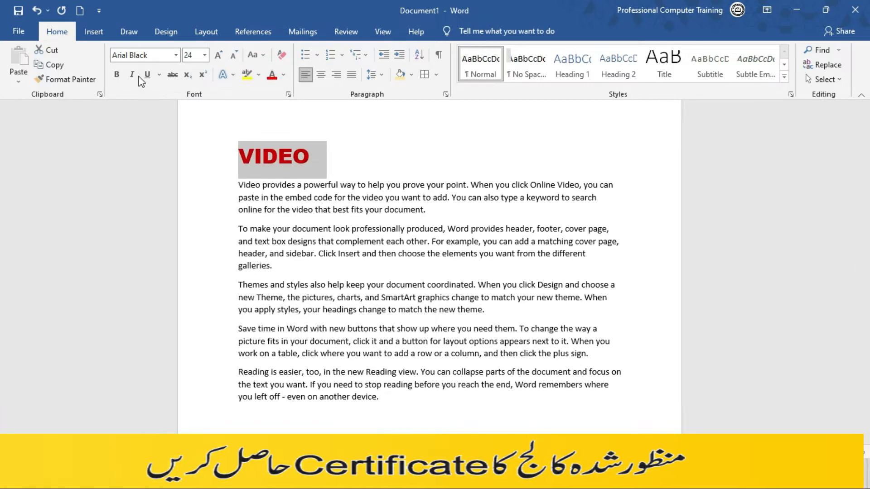
click(116, 74)
click(132, 74)
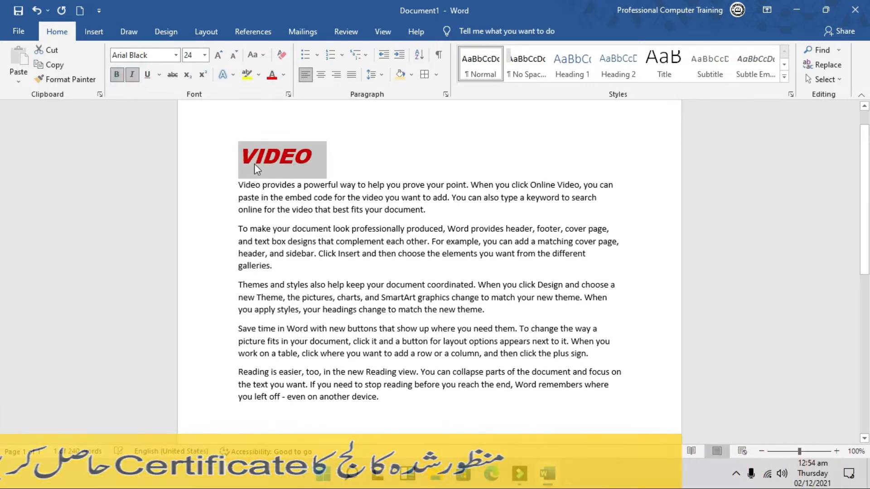
click(146, 74)
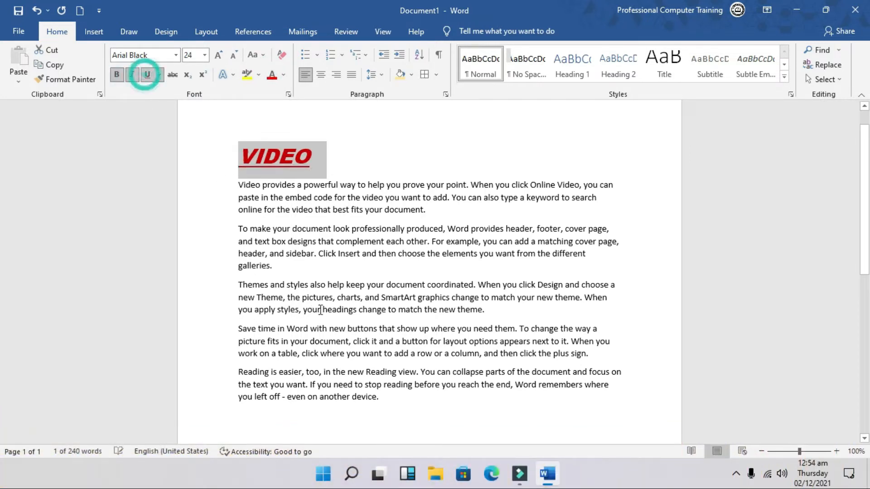
click(321, 309)
Step: Add the title MAKE above the "To make your document" paragraph and give it the Heading 1 style
click(243, 229)
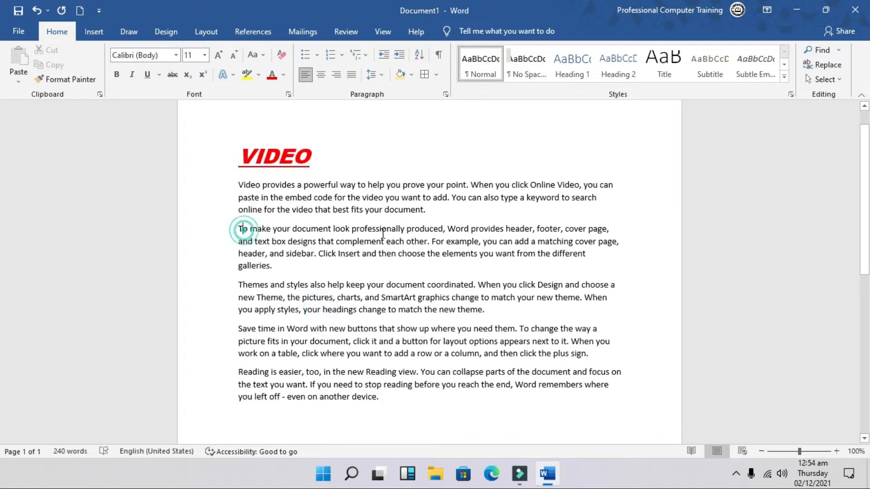
key(Return)
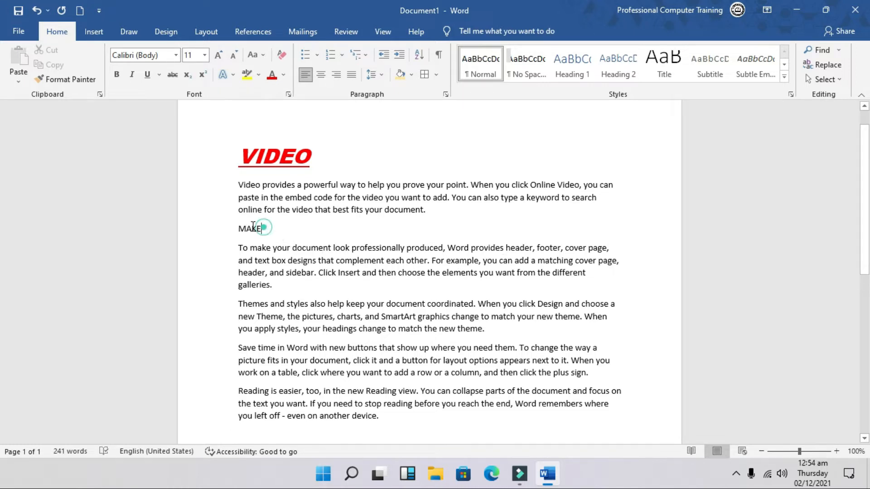
double_click(253, 228)
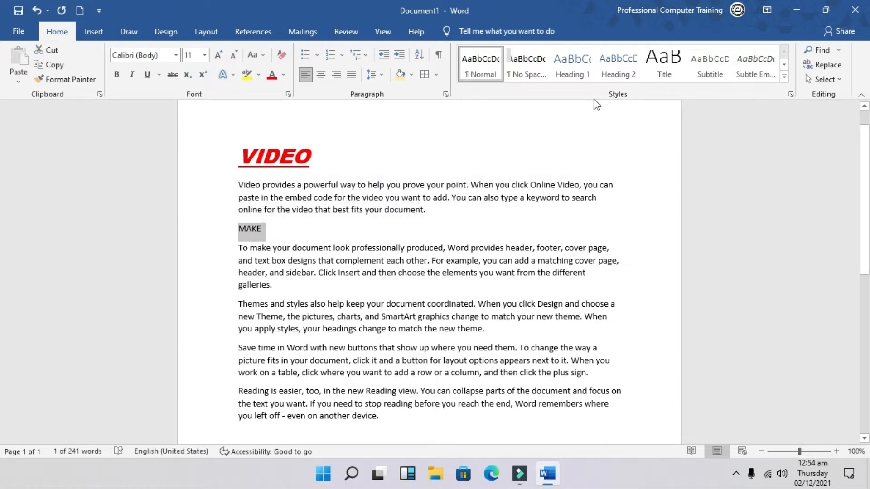
click(576, 70)
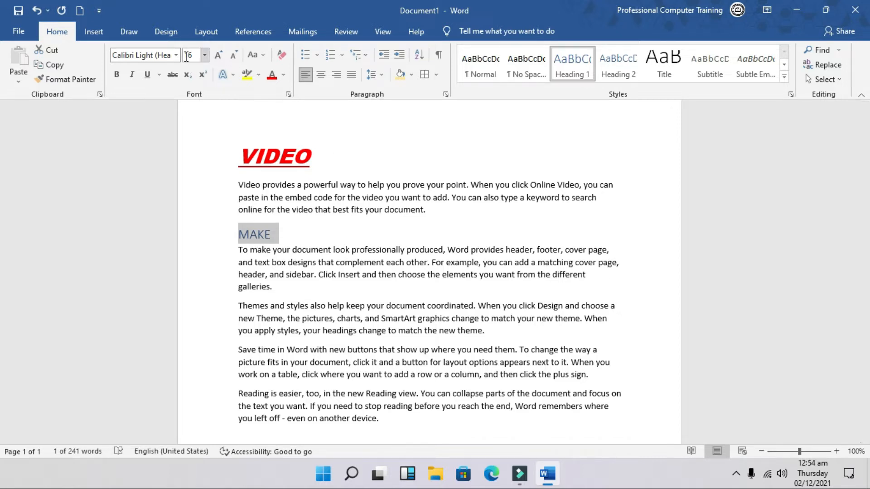
Step: Set the MAKE heading to Arial Black and enlarge it to 22 pt
click(176, 55)
click(180, 129)
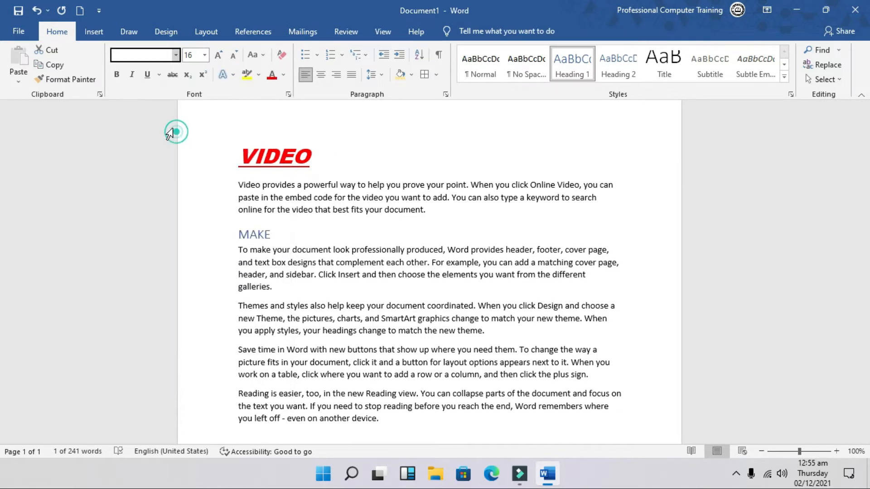
click(218, 55)
click(217, 55)
click(218, 55)
Step: Make the MAKE heading bold, underlined, italic and red
click(117, 74)
click(147, 75)
click(132, 75)
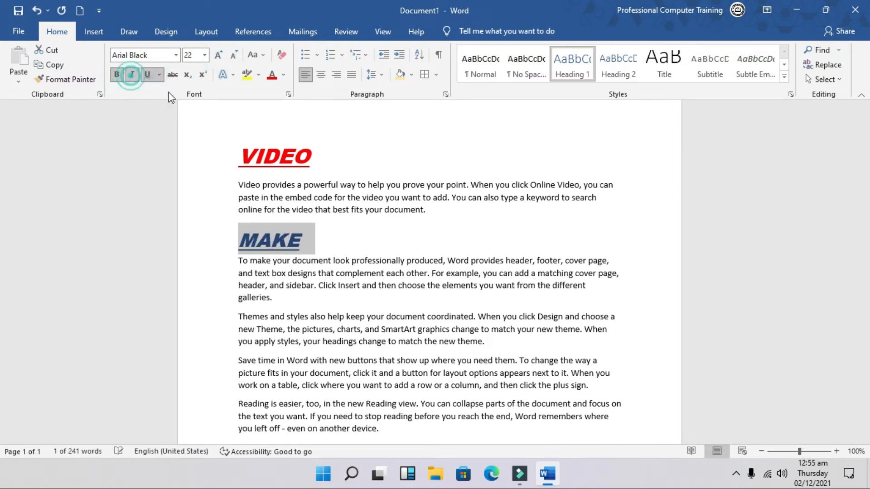
click(272, 75)
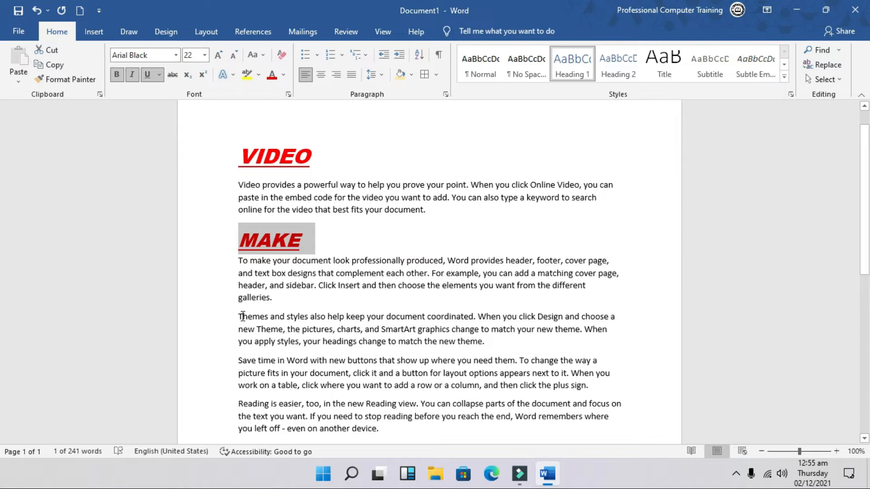
Step: Add the title THEMES above the "Themes and styles" paragraph and give it the Heading 1 style
click(240, 316)
key(Return)
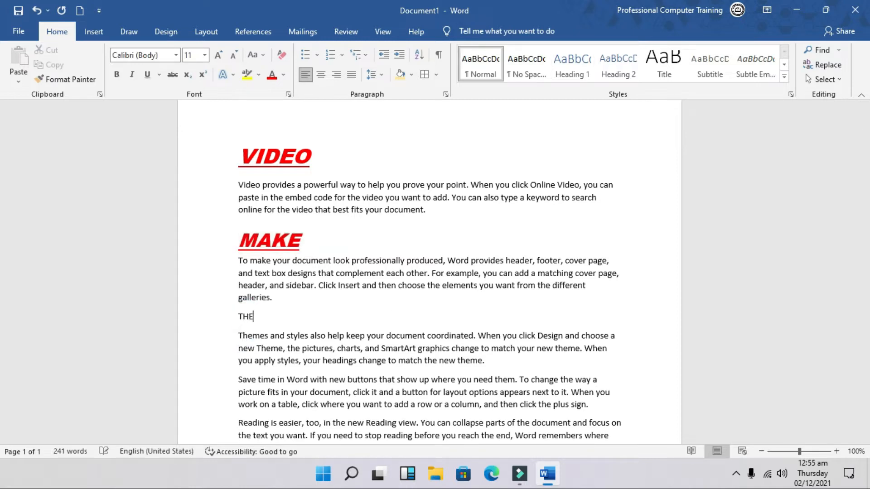
drag(351, 315, 241, 325)
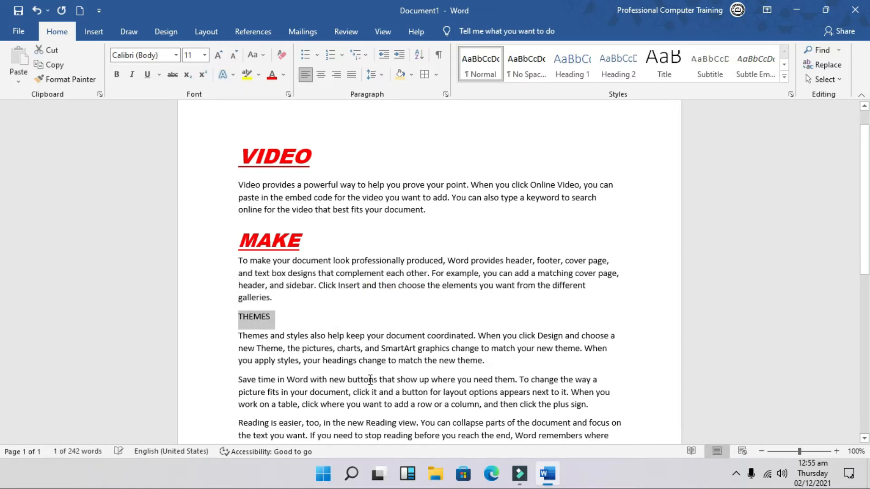
click(573, 73)
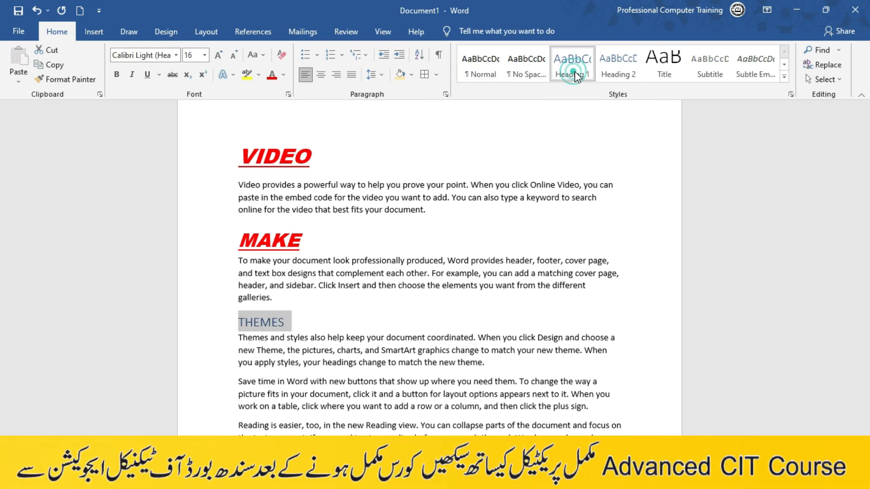
Step: Make the THEMES heading red, bold, italic and underlined
click(273, 78)
click(116, 74)
click(132, 75)
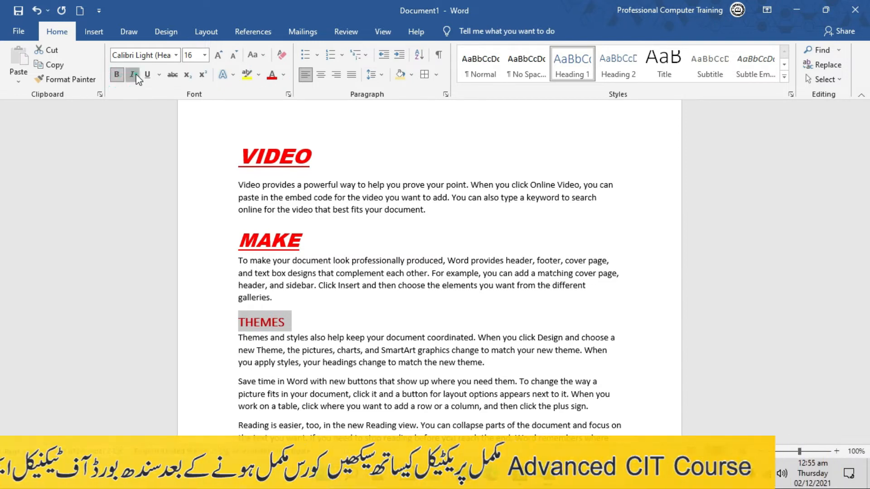
click(148, 75)
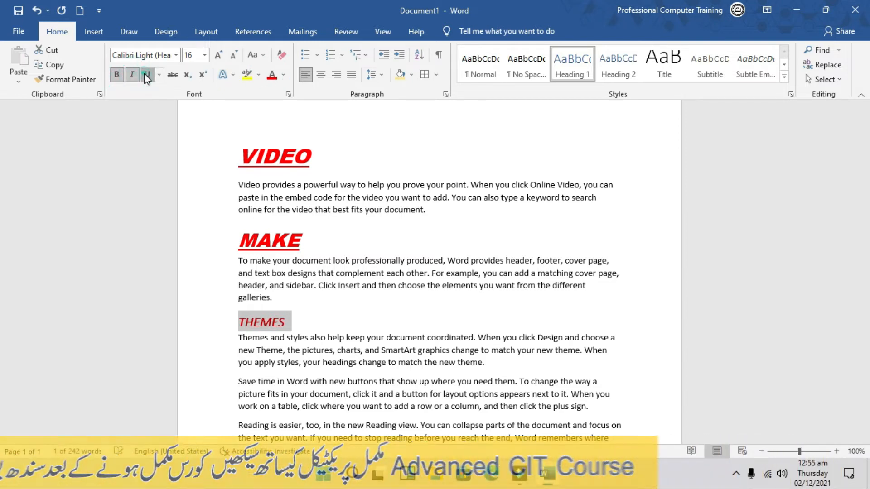
Step: Enlarge the THEMES heading to 26 pt
click(217, 55)
click(217, 55)
click(217, 55)
click(217, 55)
click(218, 56)
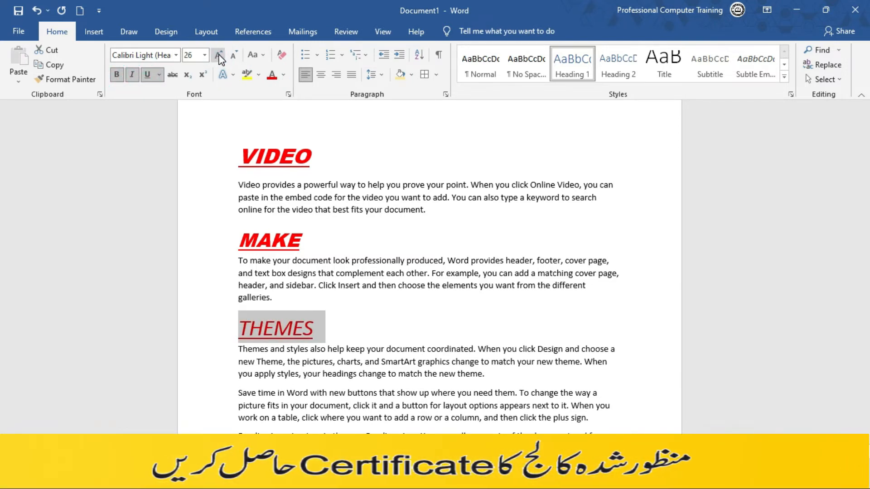
click(515, 118)
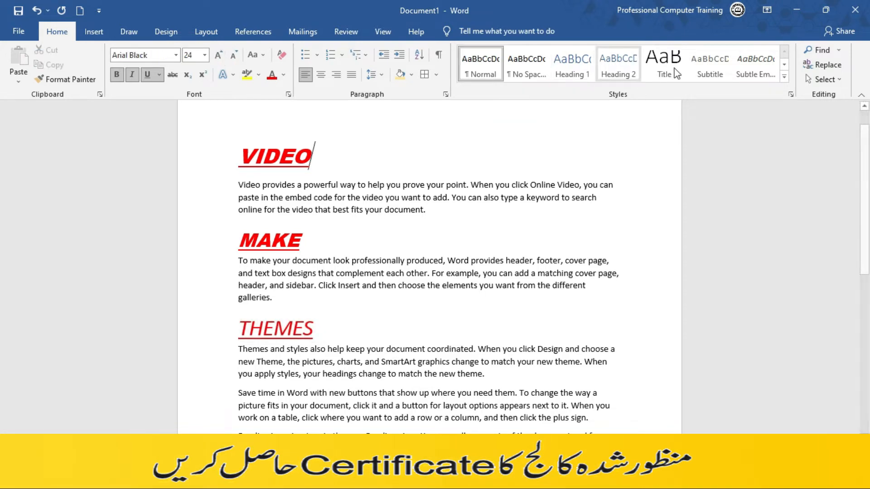
Step: Display the document's list of headings in the Navigation pane
click(823, 51)
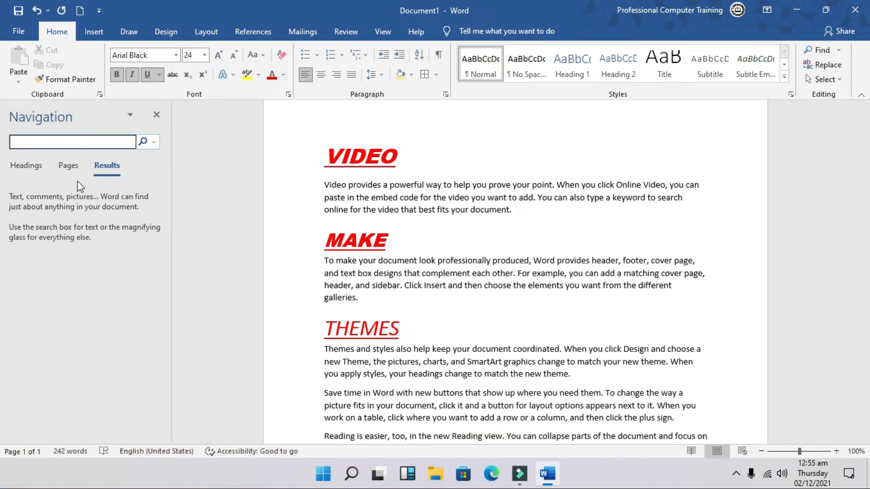
click(14, 168)
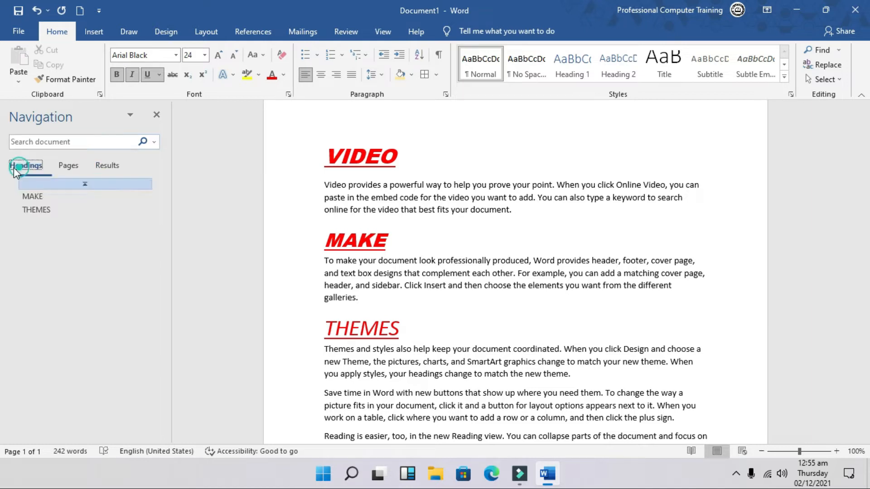
click(73, 226)
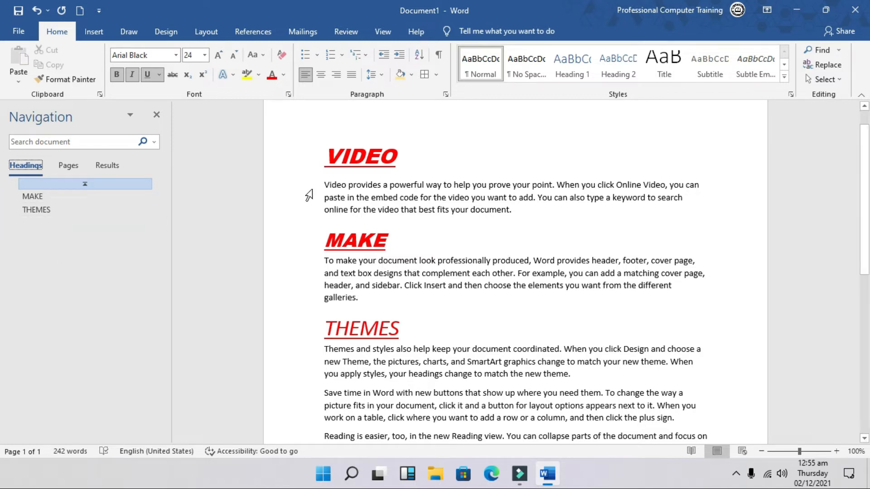
Step: Apply the Heading 1 style to the VIDEO title and color it red
click(369, 156)
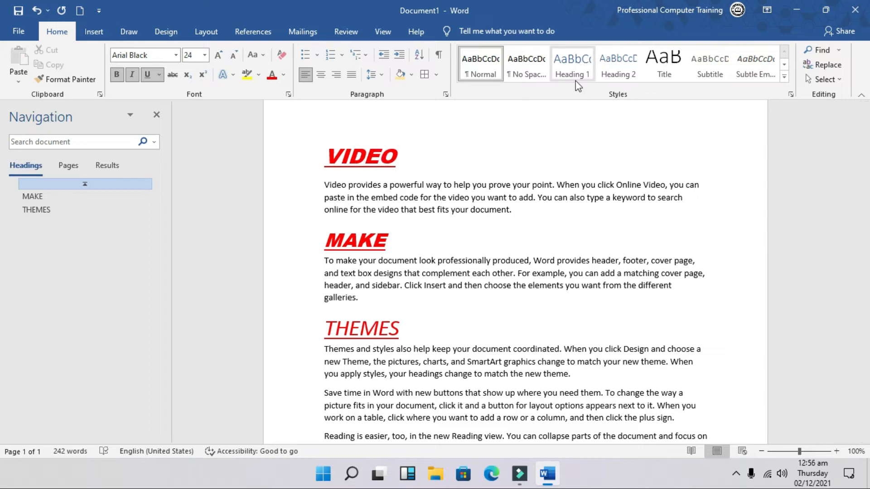
drag(405, 154, 322, 149)
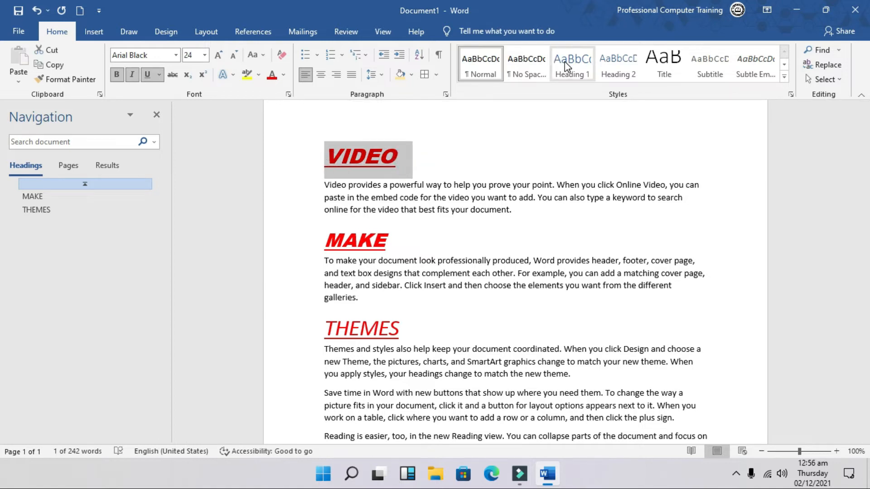
click(565, 62)
click(271, 77)
Step: Enlarge the VIDEO heading to 36 pt
click(218, 55)
click(218, 55)
click(218, 55)
click(218, 55)
click(218, 55)
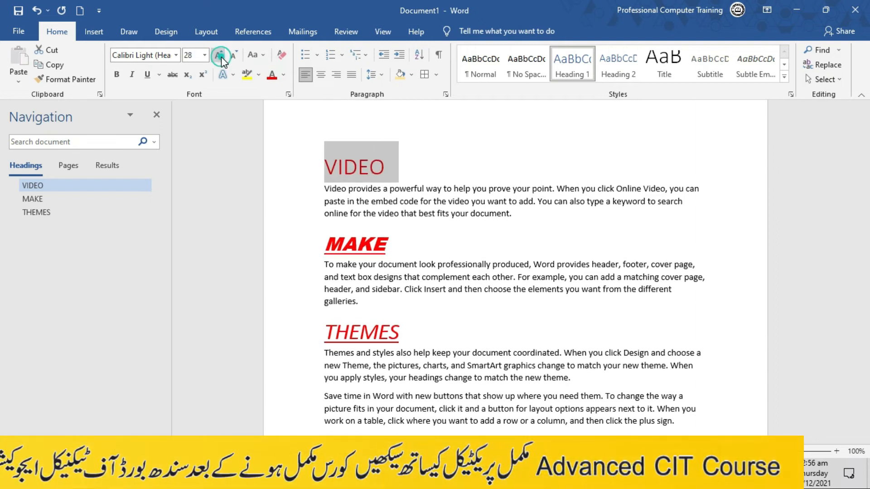
click(218, 56)
click(219, 55)
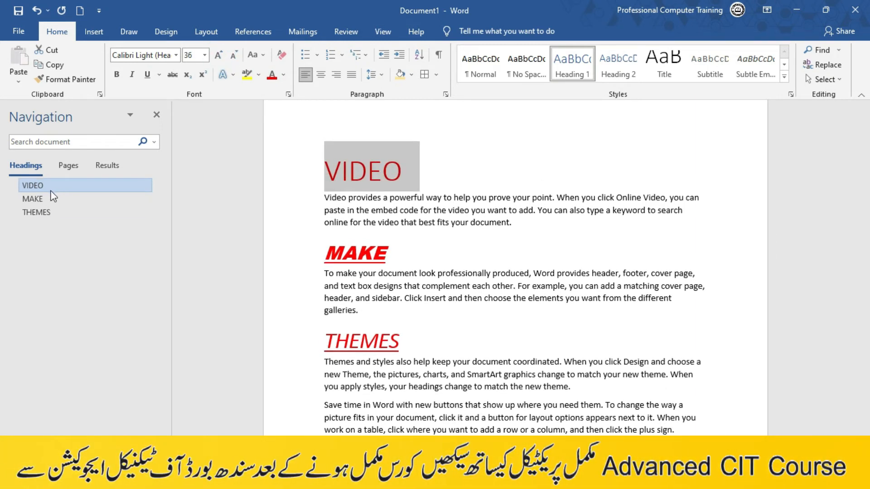
click(549, 235)
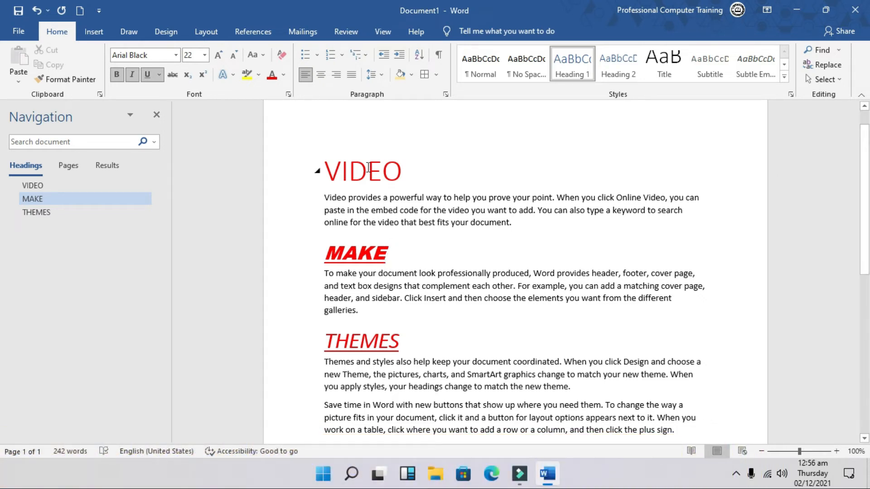
Step: View the document's page thumbnails in the Navigation pane and search the text for "to"
click(75, 167)
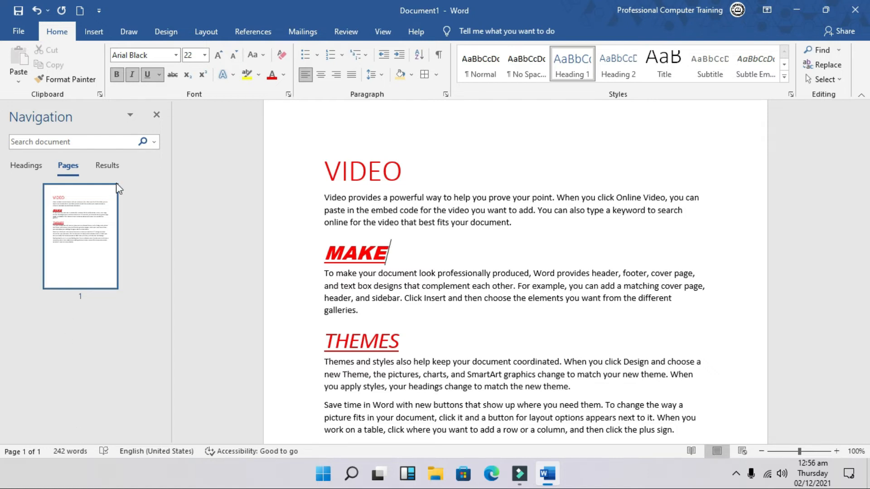
click(122, 167)
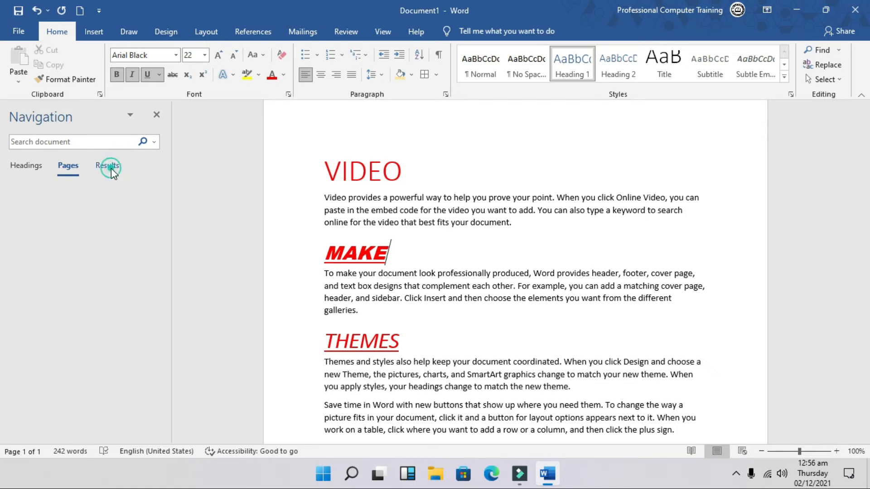
click(107, 141)
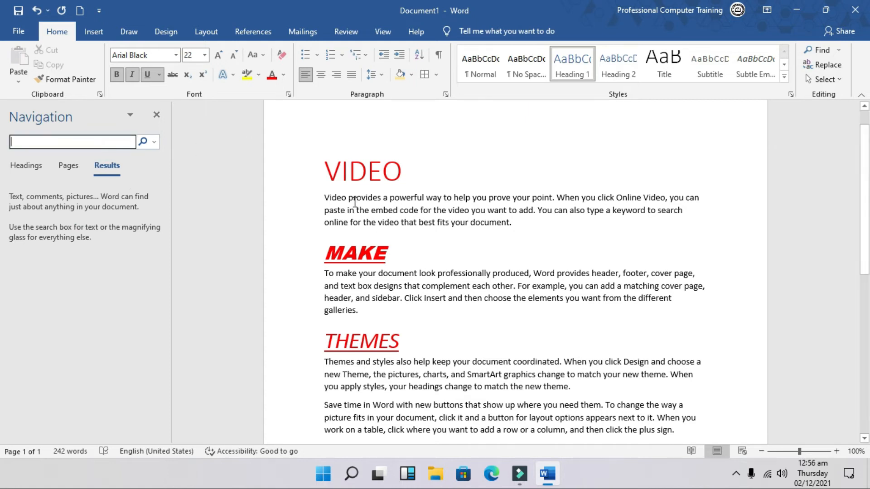
text(to)
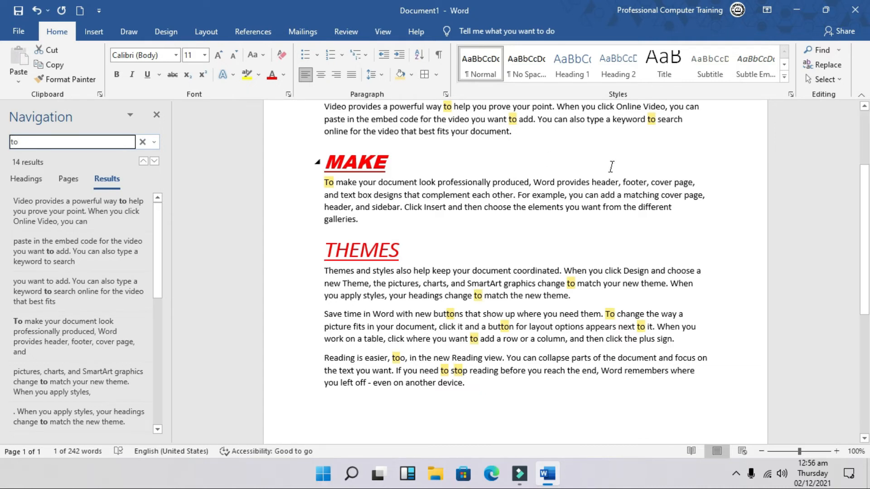
scroll(651, 171, up, 3)
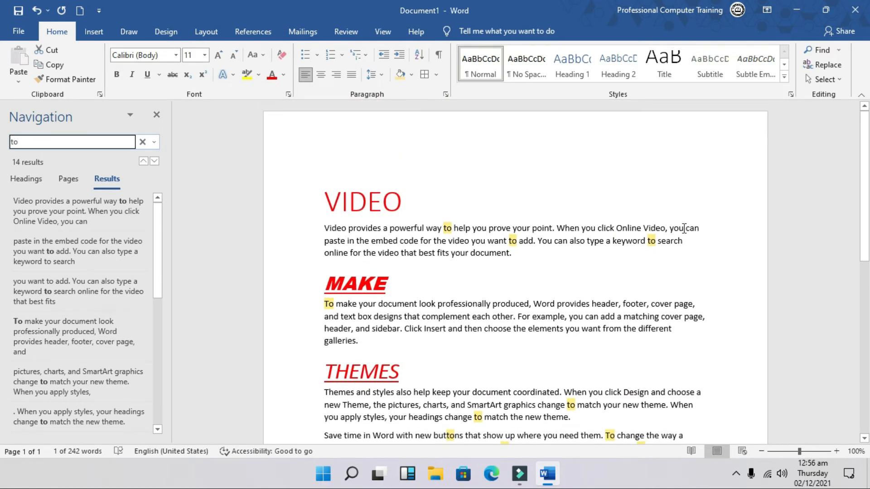
scroll(500, 421, down, 2)
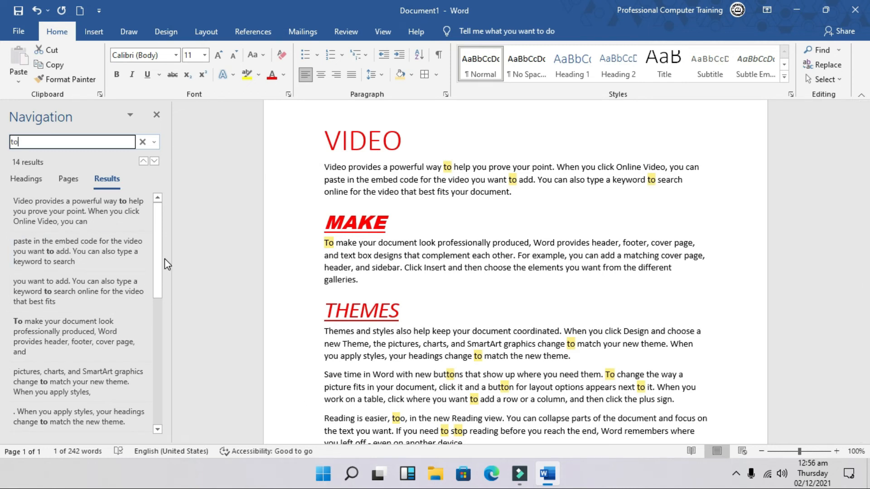
drag(161, 264, 178, 213)
click(178, 213)
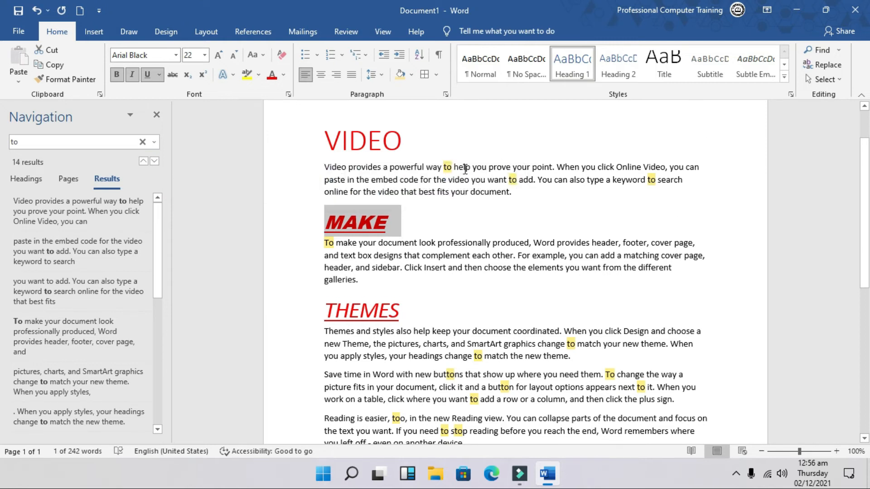
click(156, 114)
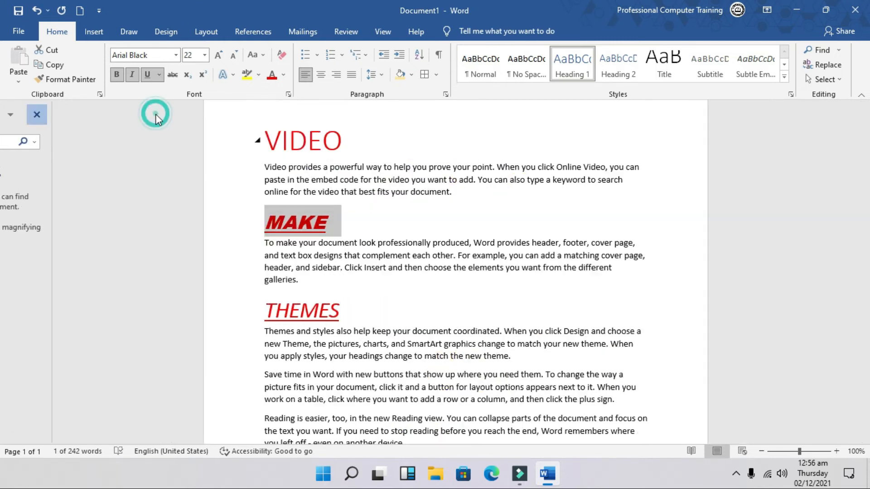
Step: Replace every occurrence of "to" with "the" throughout the whole document, including the text outside the selected heading
click(832, 66)
key(BackSpace)
text(to)
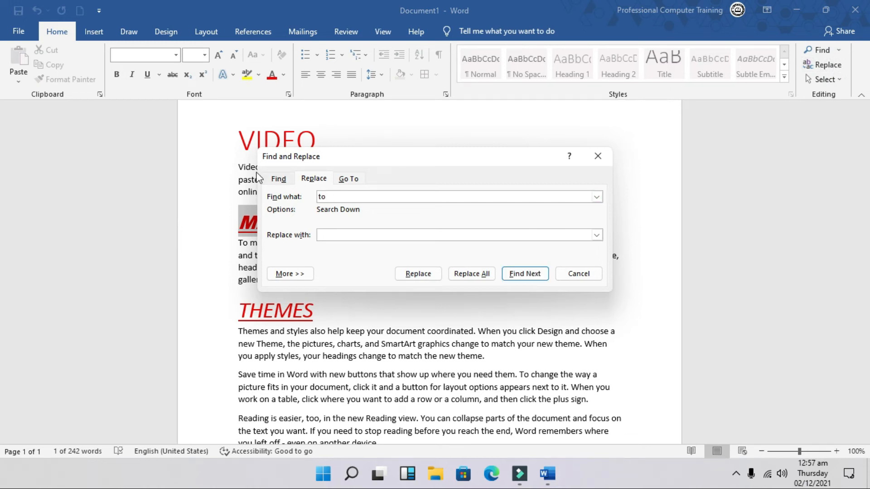
click(335, 234)
text(the)
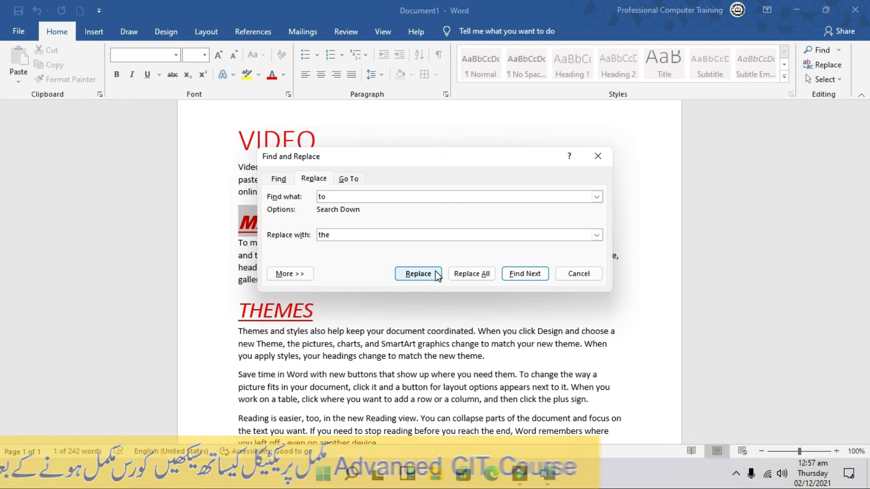
click(466, 274)
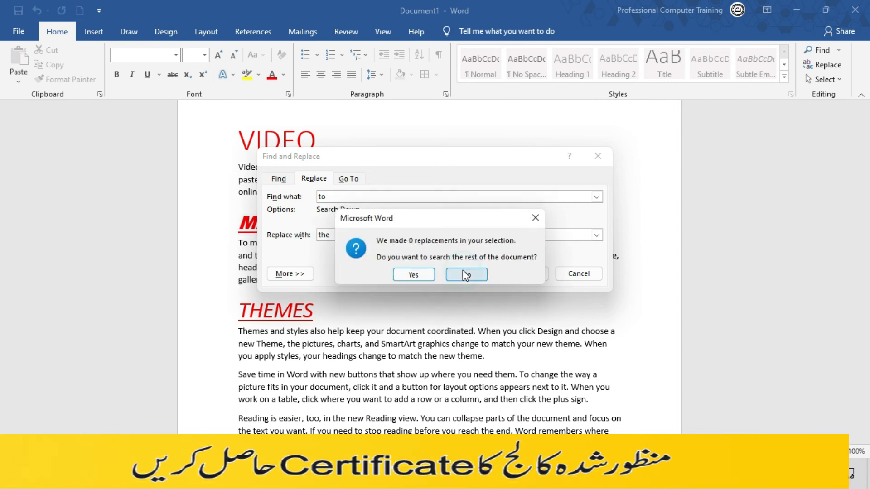
click(420, 276)
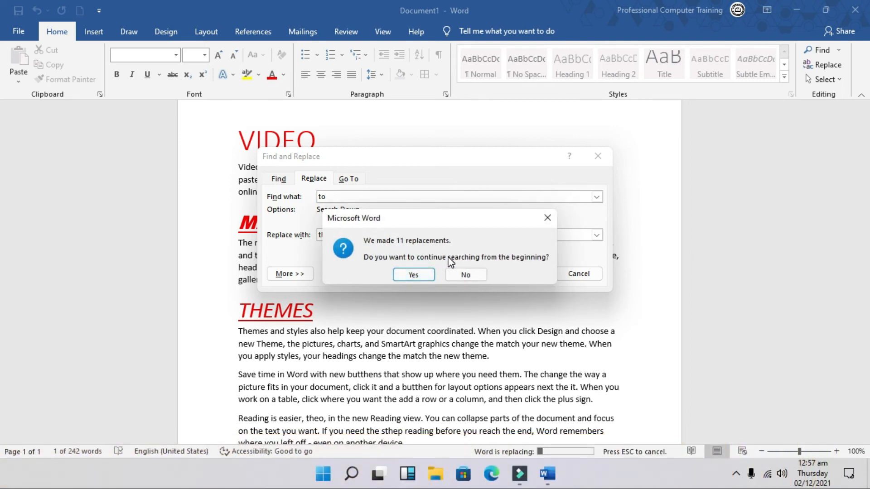
click(426, 275)
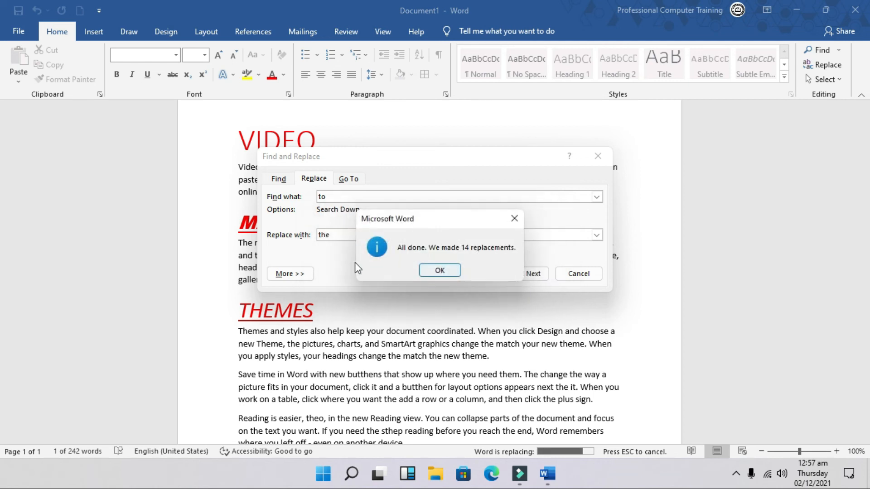
click(439, 271)
click(580, 273)
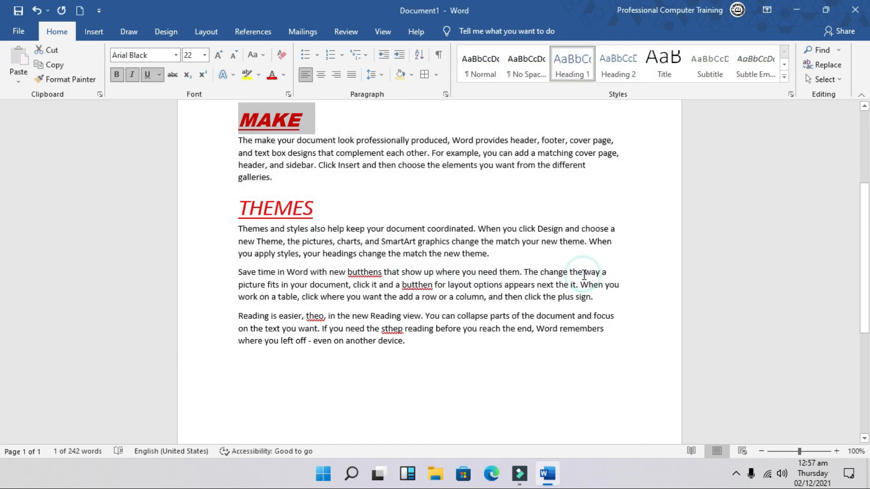
Step: Select the entire document's content and clear the selection again
click(823, 79)
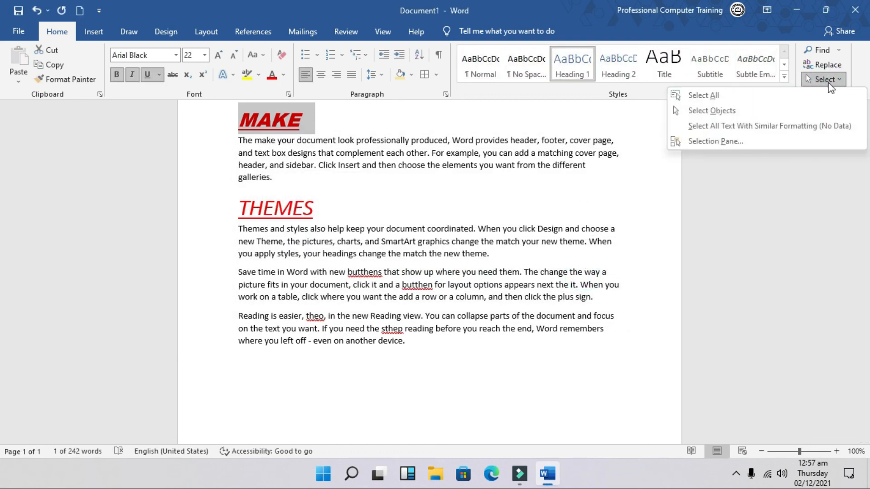
click(798, 93)
scroll(534, 241, up, 3)
click(534, 242)
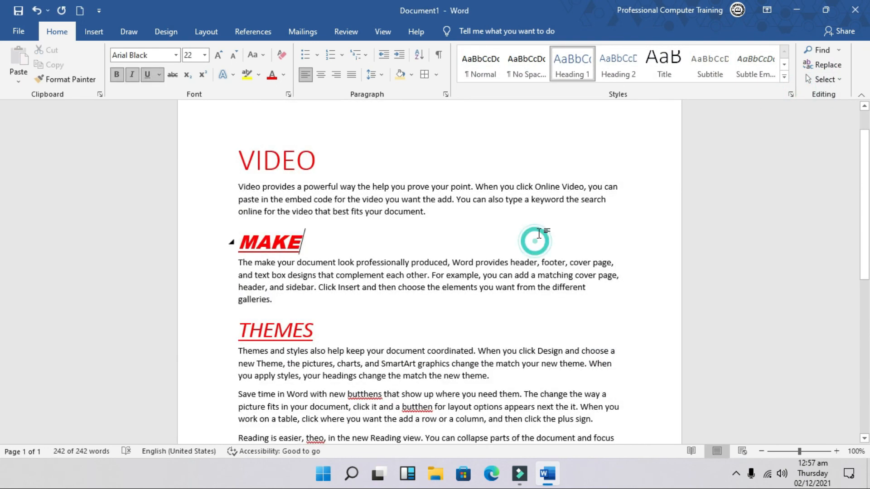
click(822, 79)
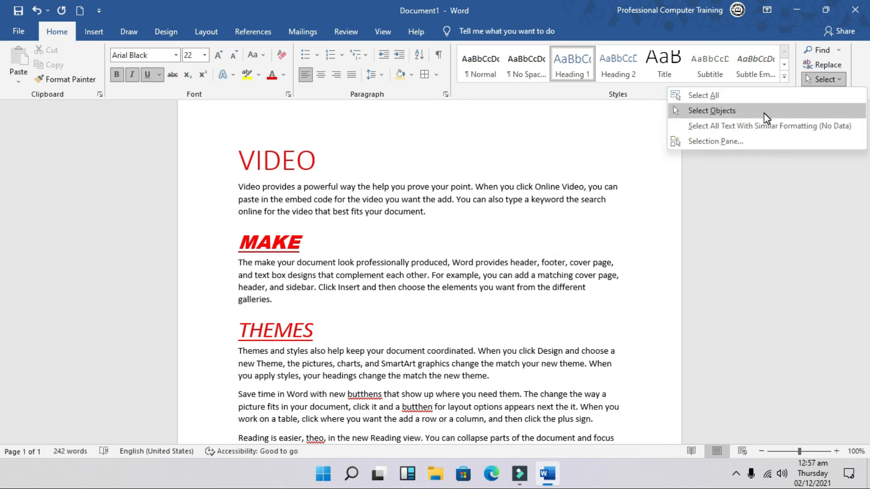
click(507, 239)
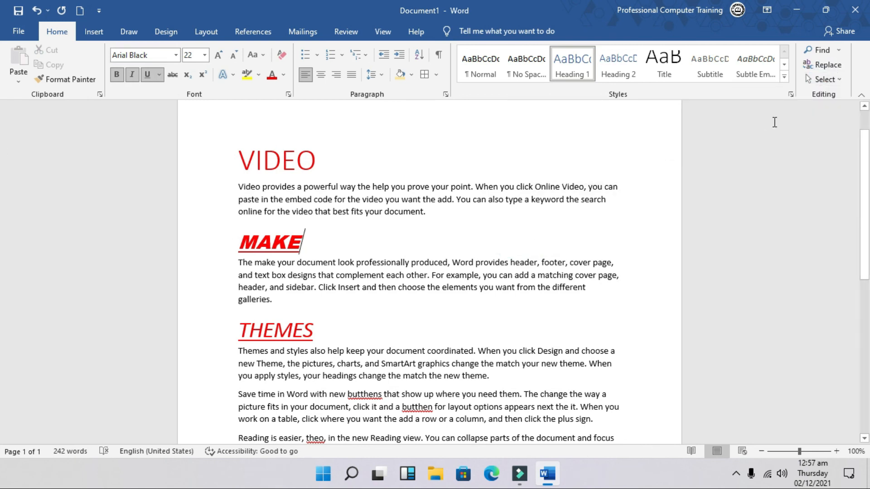